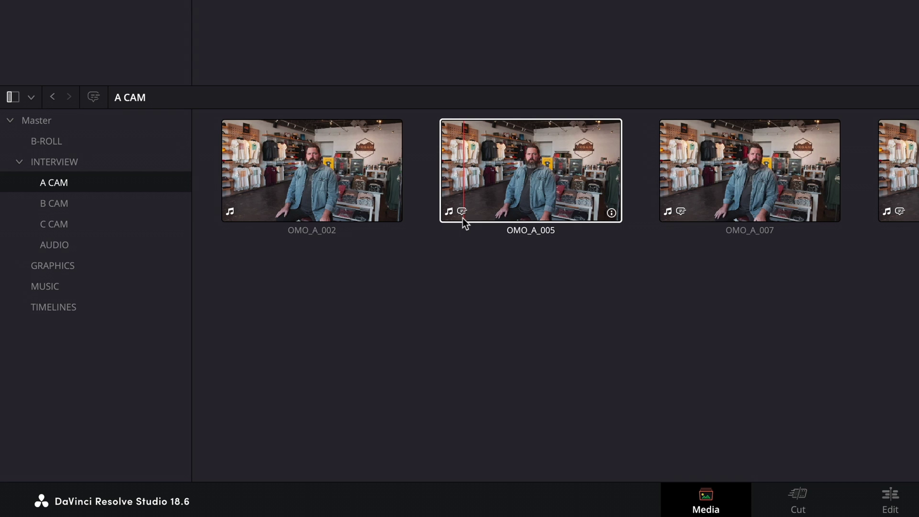
# Step: Transcribe OMO_A_002, enlarge and raise the transcription panel, then select all A CAM clips
pyautogui.click(298, 212)
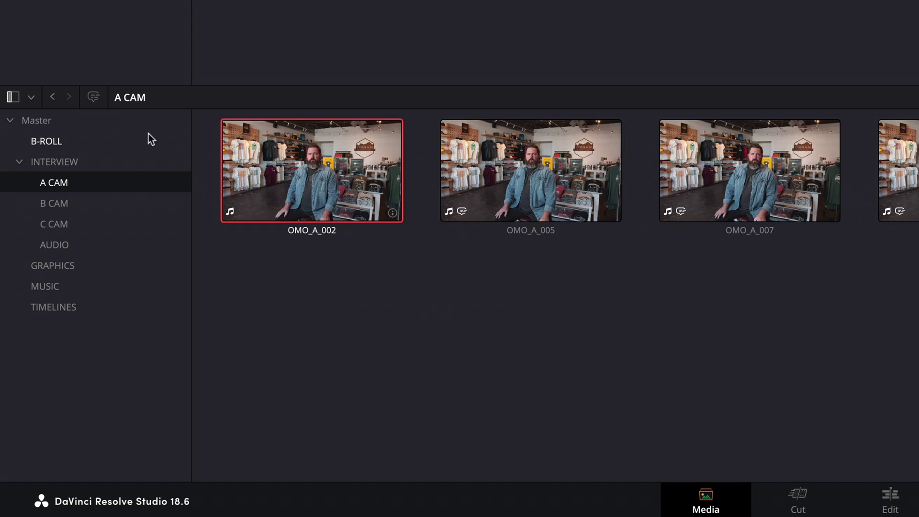
pyautogui.click(94, 102)
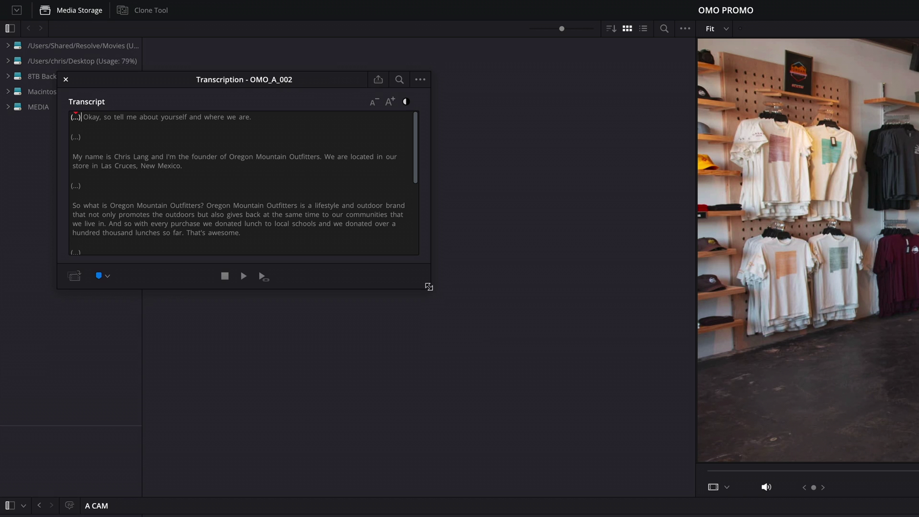
pyautogui.moveTo(427, 288)
pyautogui.mouseDown()
pyautogui.moveTo(511, 445)
pyautogui.moveTo(663, 478)
pyautogui.mouseUp()
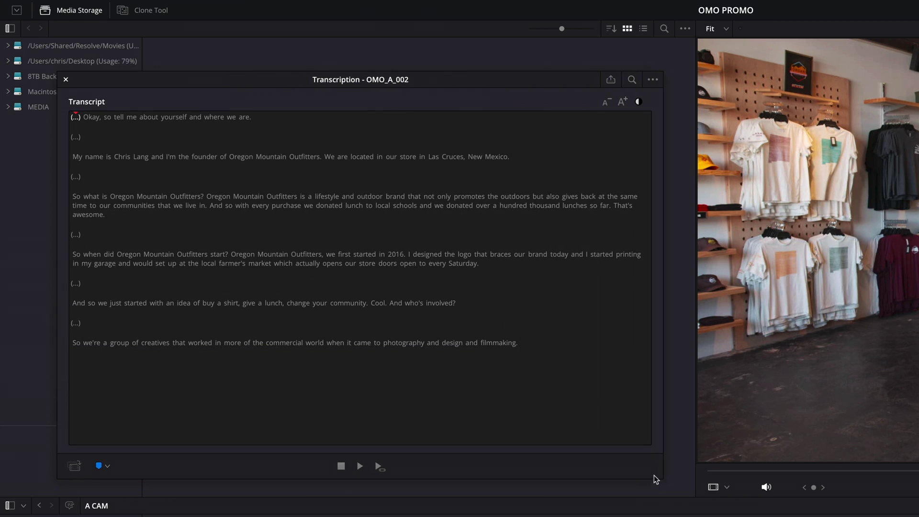
pyautogui.moveTo(477, 81); pyautogui.dragTo(473, 62)
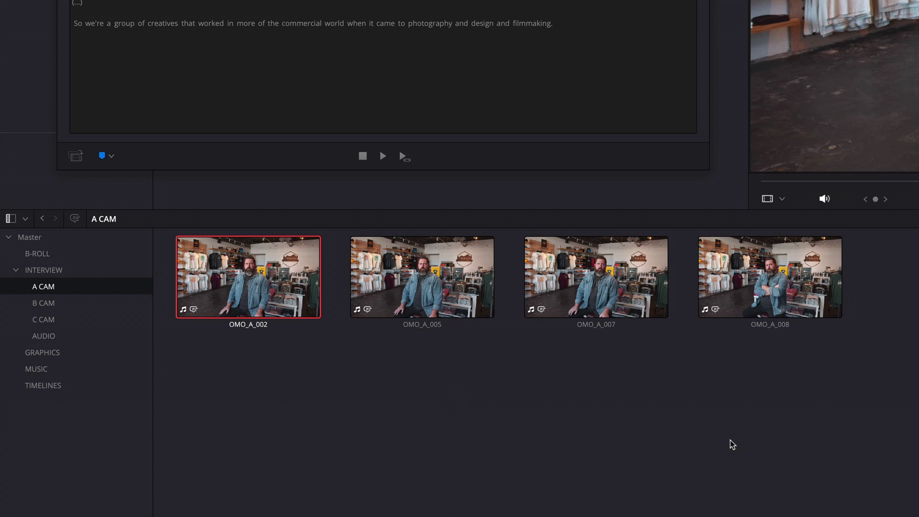
pyautogui.moveTo(842, 434)
pyautogui.mouseDown()
pyautogui.moveTo(300, 341)
pyautogui.moveTo(223, 268)
pyautogui.mouseUp()
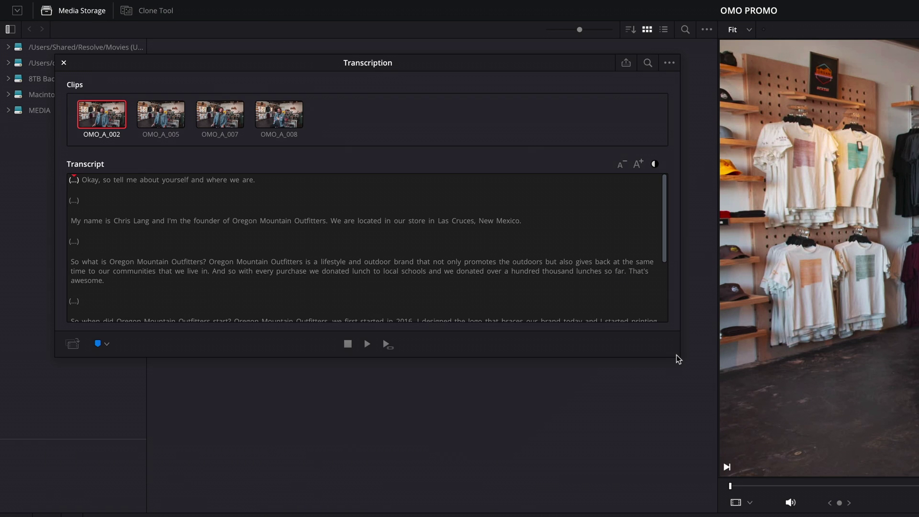
# Step: Enlarge and reposition the transcription window, then view the OMO_A_005, OMO_A_007 and OMO_A_008 transcripts
pyautogui.moveTo(677, 355); pyautogui.dragTo(711, 501)
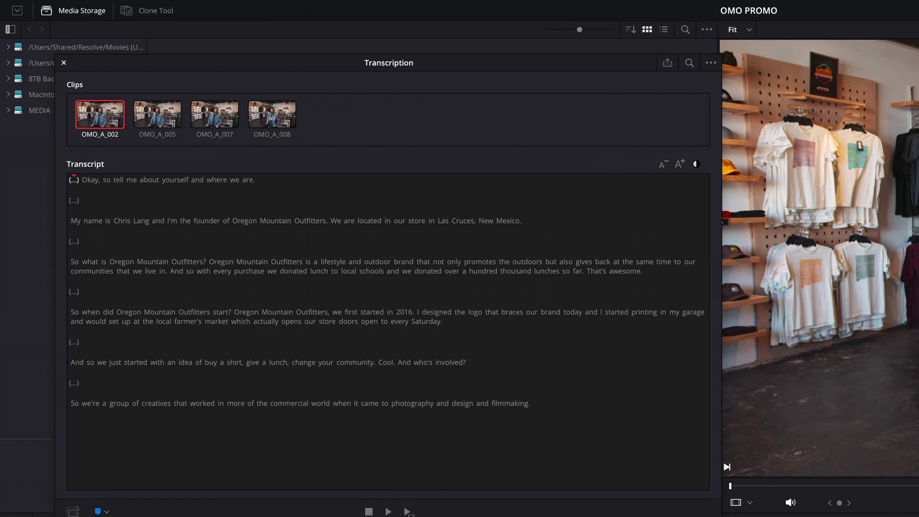
pyautogui.moveTo(435, 69); pyautogui.dragTo(407, 44)
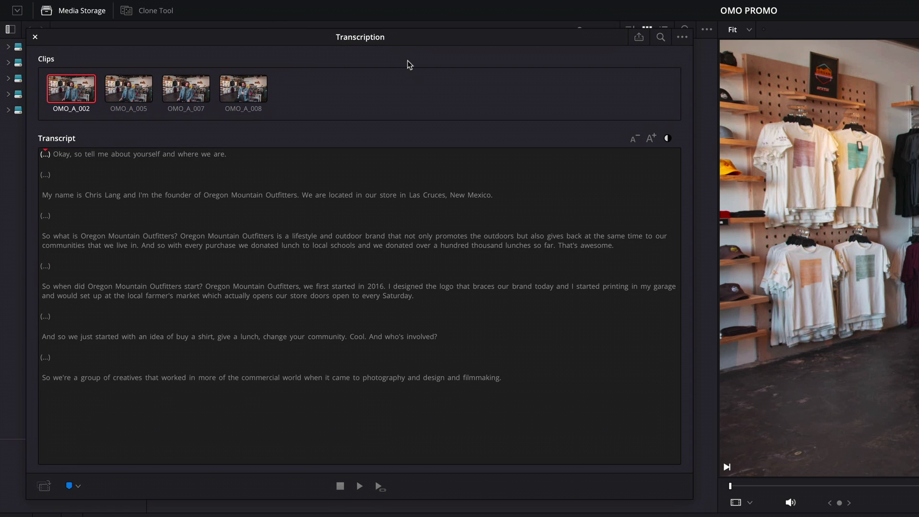
pyautogui.click(140, 98)
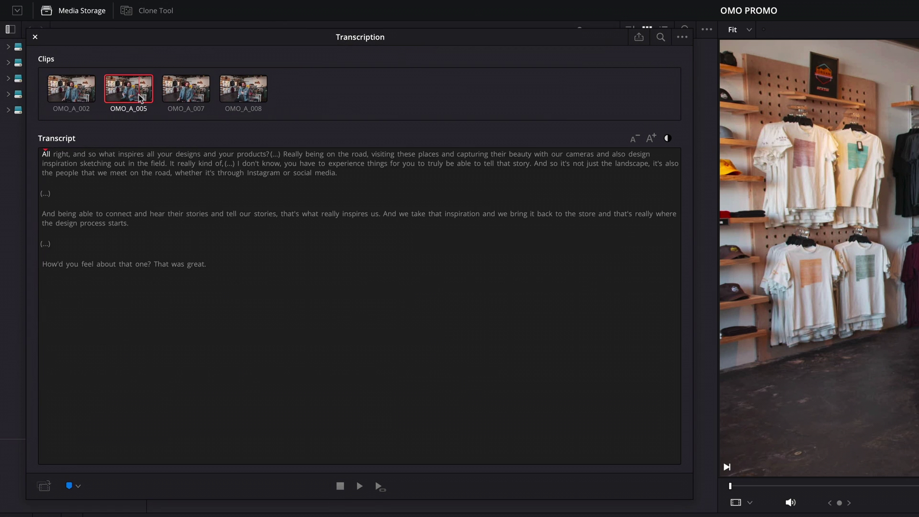
pyautogui.click(114, 56)
pyautogui.click(150, 58)
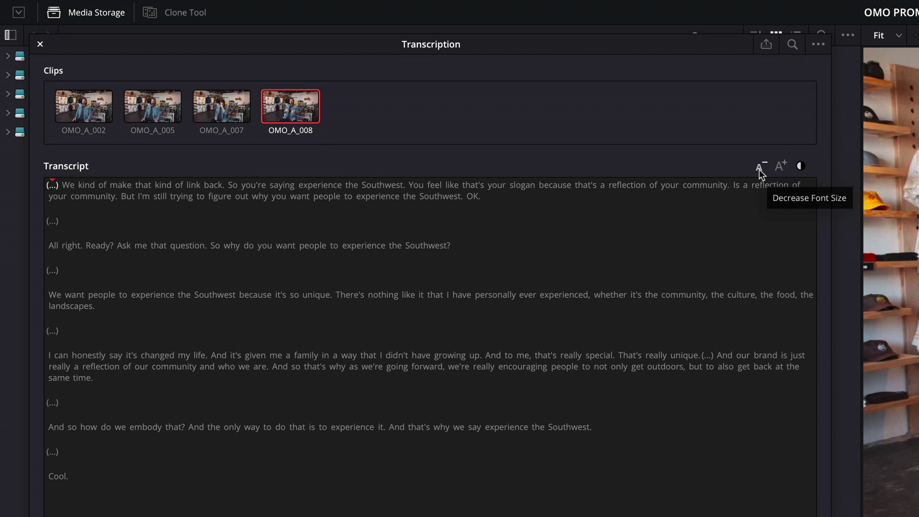
# Step: Raise the transcript font size three steps and test light mode before returning to dark
pyautogui.click(780, 168)
pyautogui.click(779, 168)
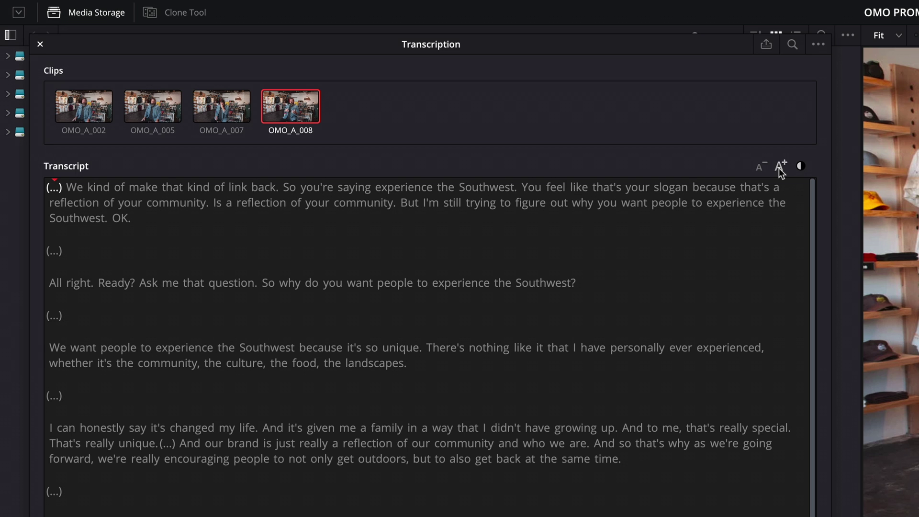
pyautogui.click(779, 168)
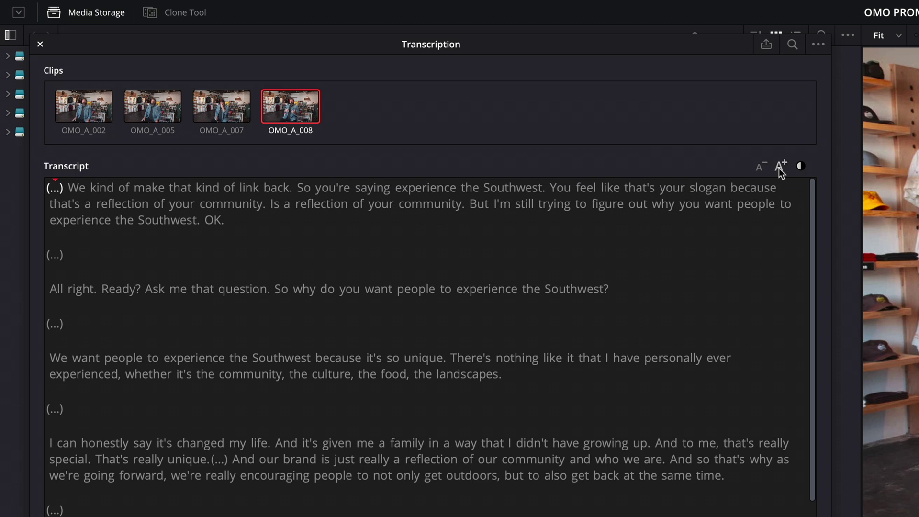
pyautogui.click(802, 167)
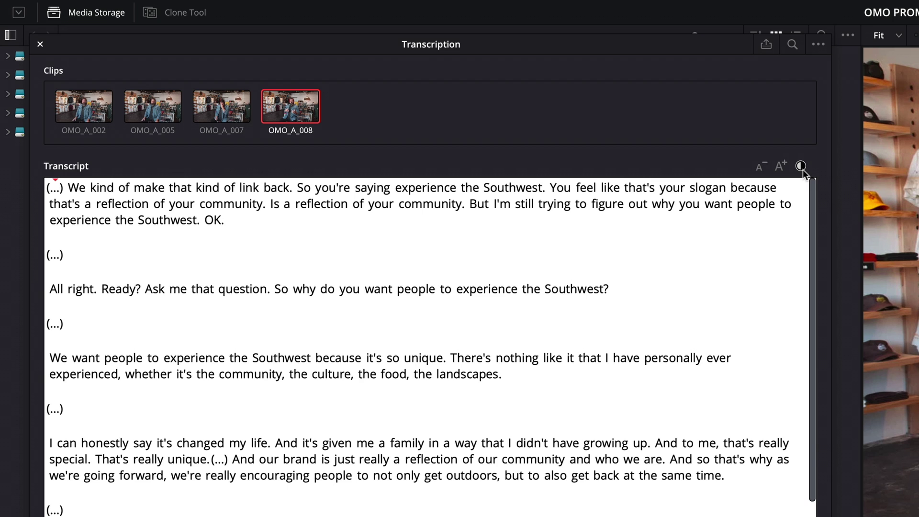
pyautogui.click(802, 168)
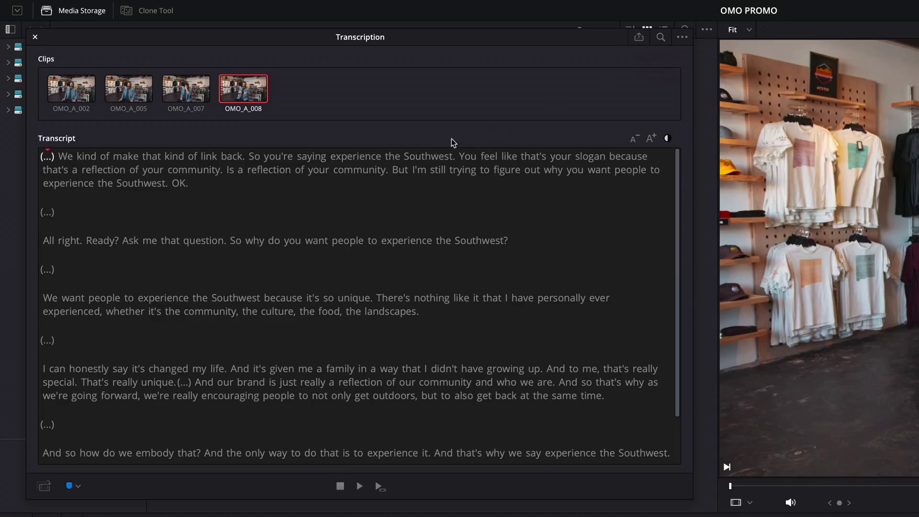
# Step: Play the interview from the word 'We', then show OMO_A_002's transcript
pyautogui.click(47, 297)
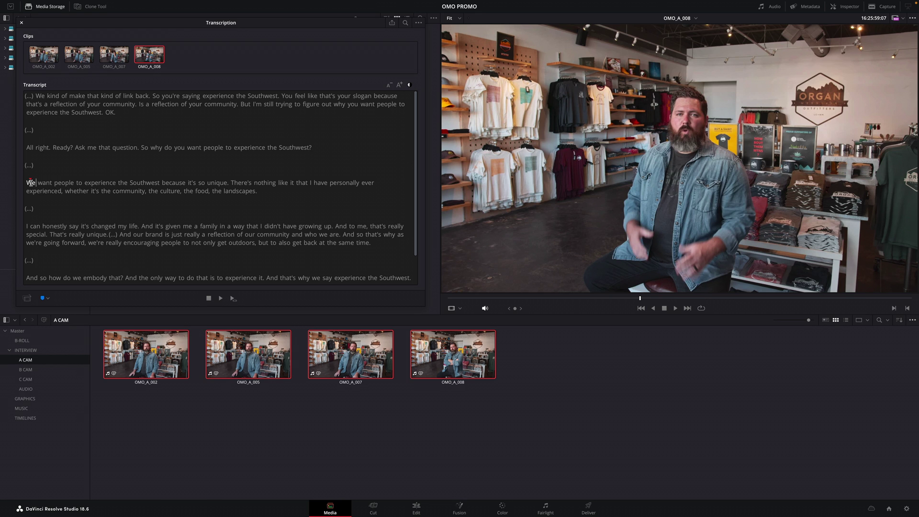
pyautogui.press('space')
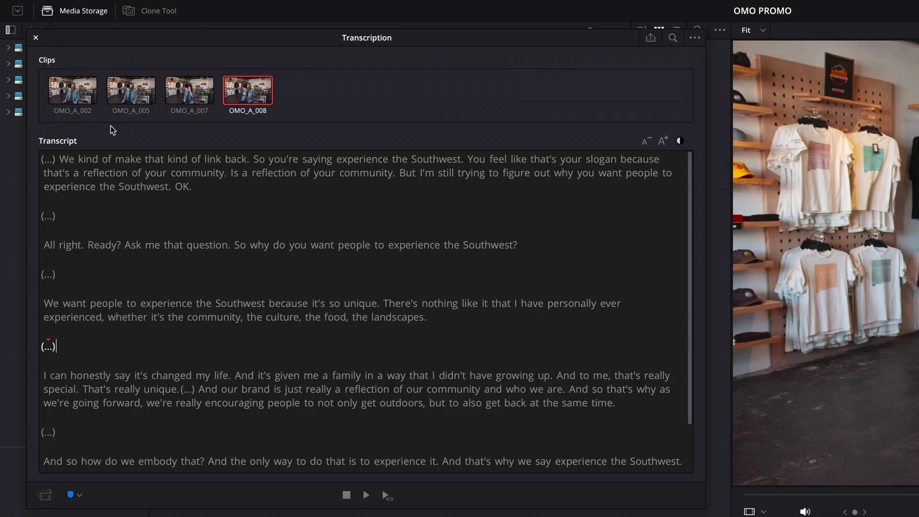
pyautogui.click(73, 102)
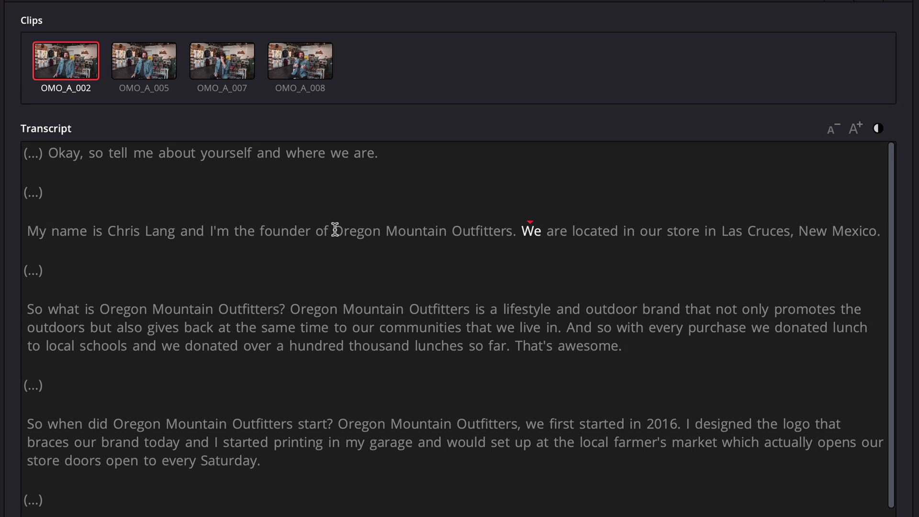
# Step: Correct the misrecognised word 'Oregon' to 'Organ' in OMO_A_002's transcript
pyautogui.click(165, 131)
pyautogui.doubleClick(335, 231)
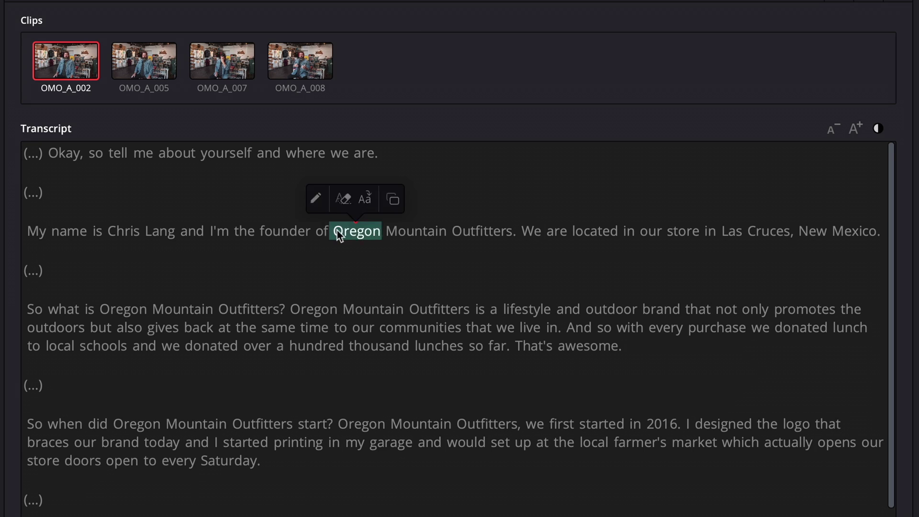
pyautogui.click(316, 200)
pyautogui.press('BackSpace')
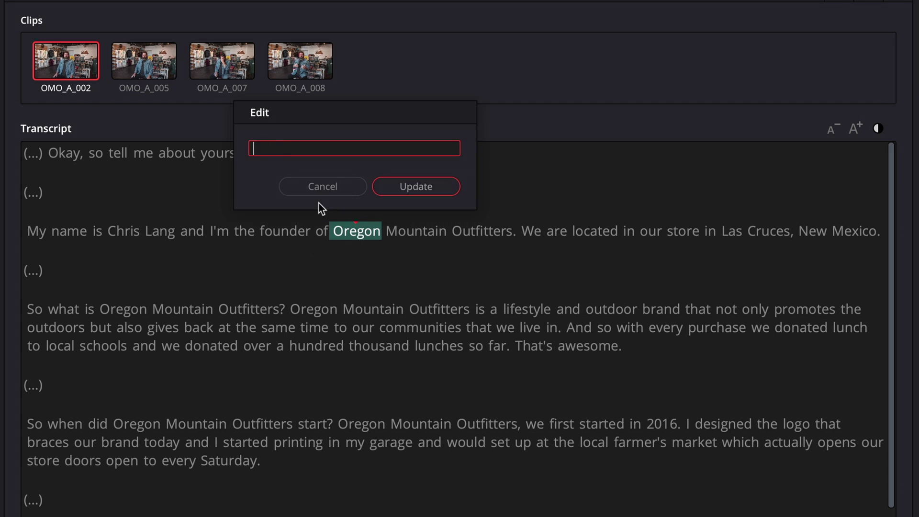
pyautogui.write('Organ')
pyautogui.press('Return')
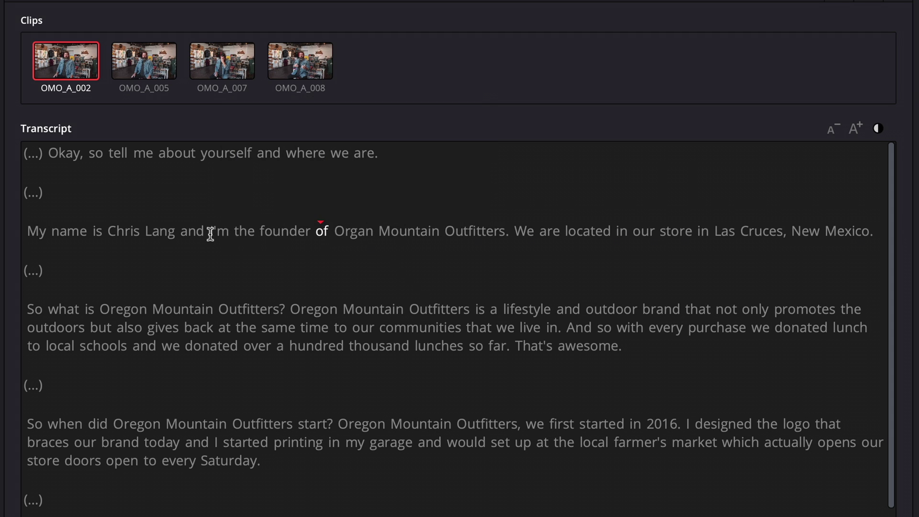
pyautogui.click(208, 230)
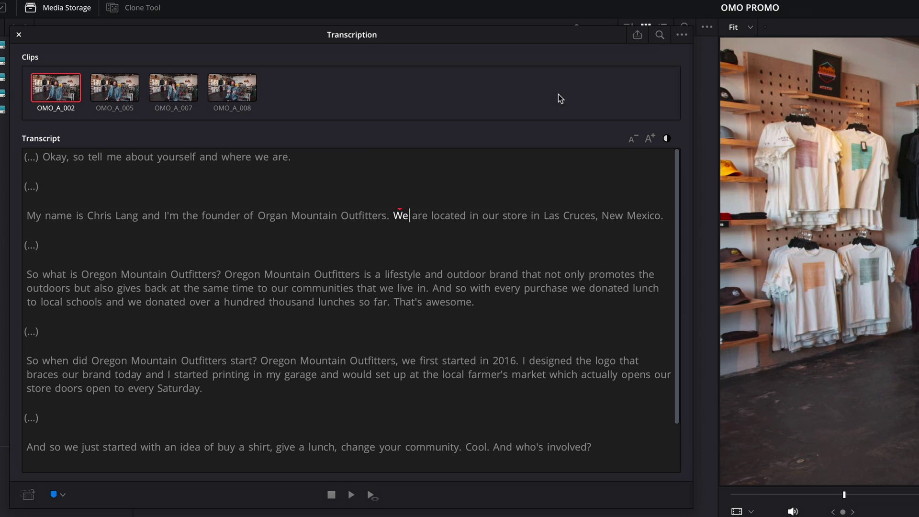
# Step: Find all four 'oregon' matches and replace them with 'Organ'
pyautogui.click(661, 37)
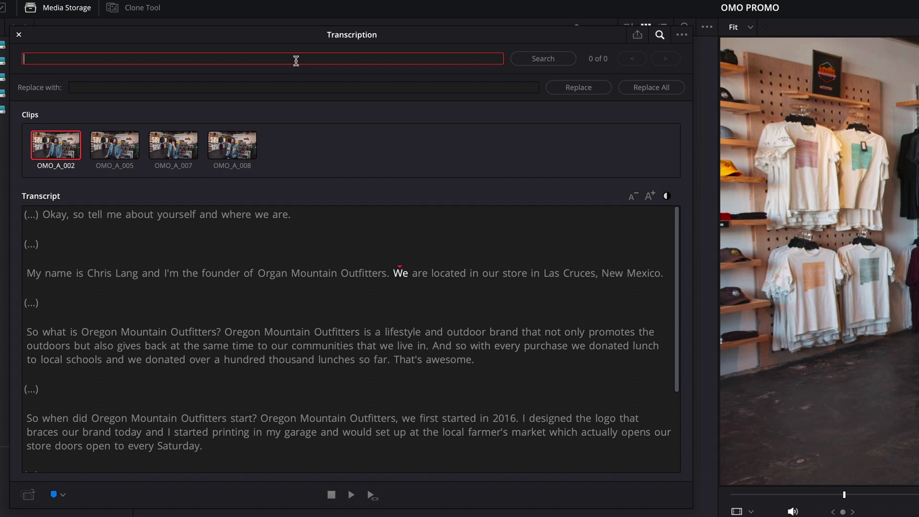
pyautogui.write('or')
pyautogui.write('egon')
pyautogui.click(546, 60)
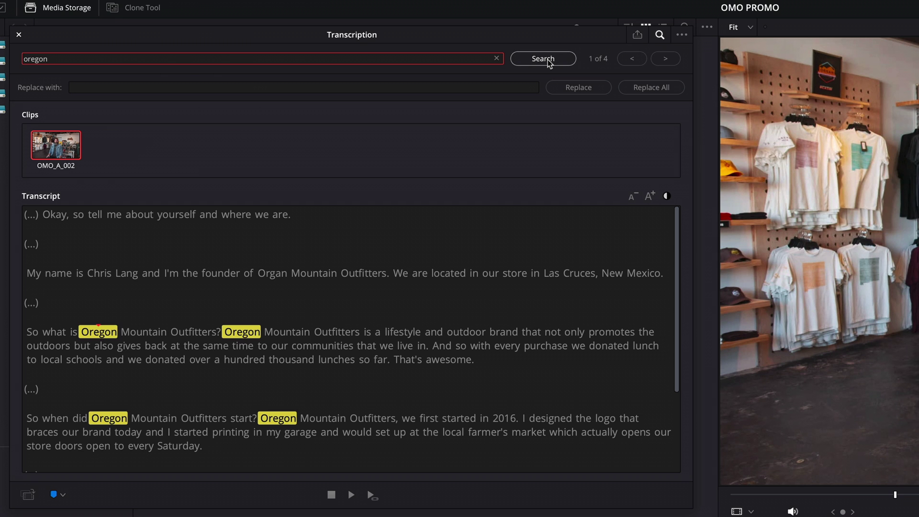
pyautogui.scroll(-2, 487, 369)
pyautogui.scroll(-1, 487, 369)
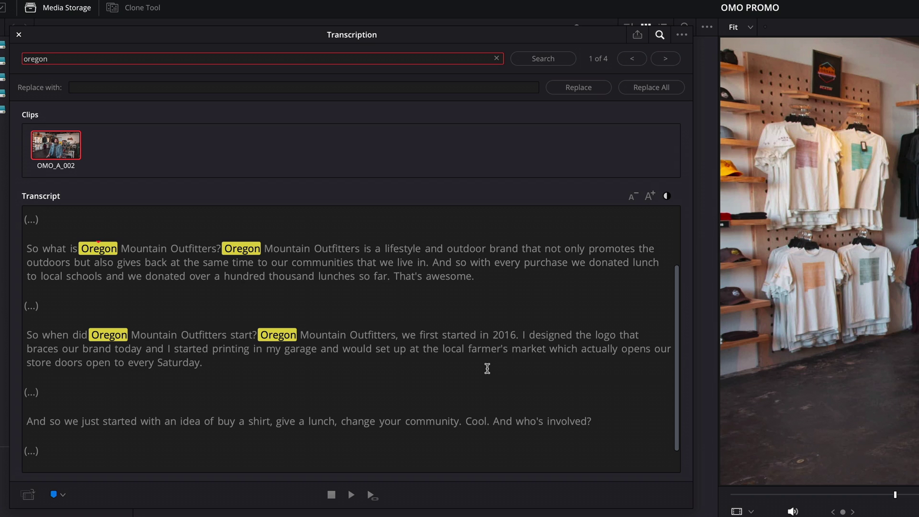
pyautogui.click(120, 90)
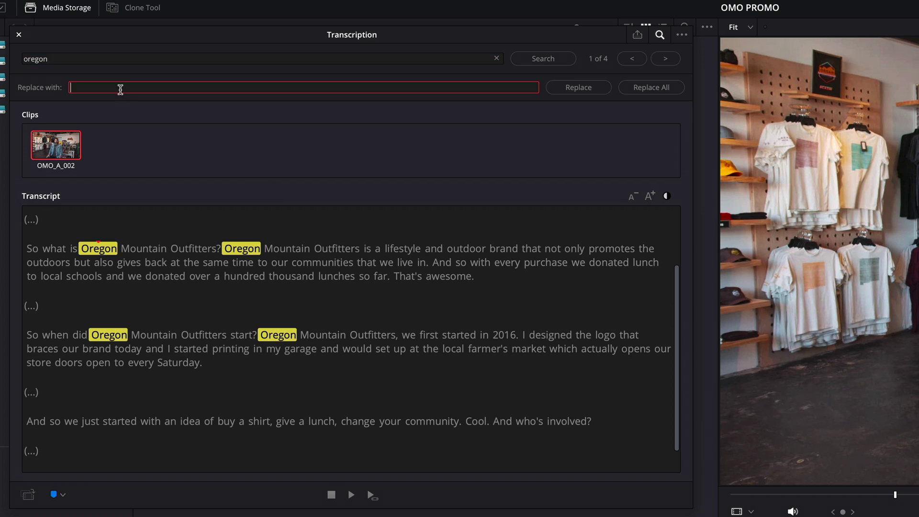
pyautogui.write('Orga')
pyautogui.write('n')
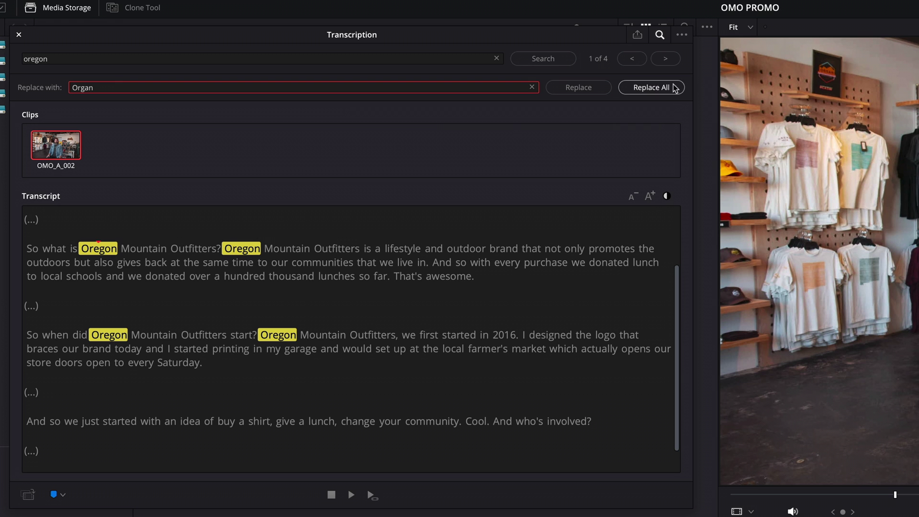
pyautogui.click(666, 88)
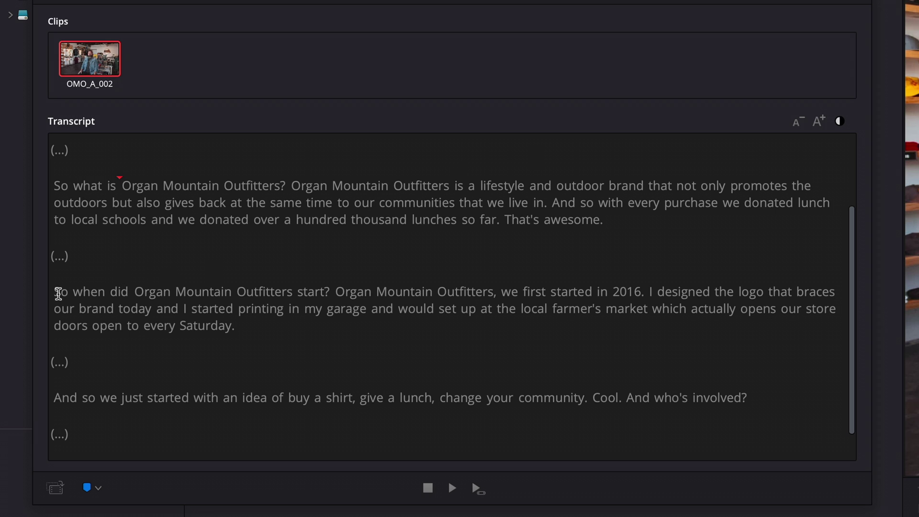
# Step: Mark the in point right after 'start?' at the beginning of the second answer
pyautogui.click(29, 202)
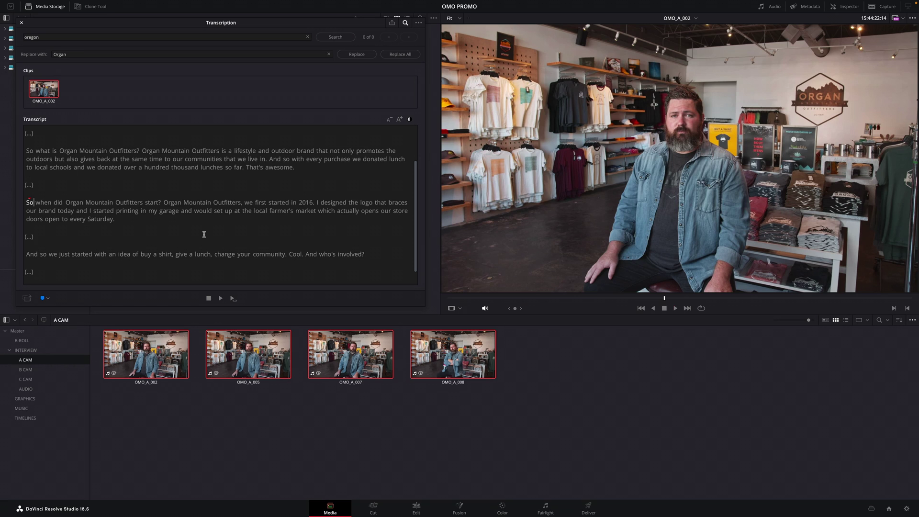
pyautogui.press('space')
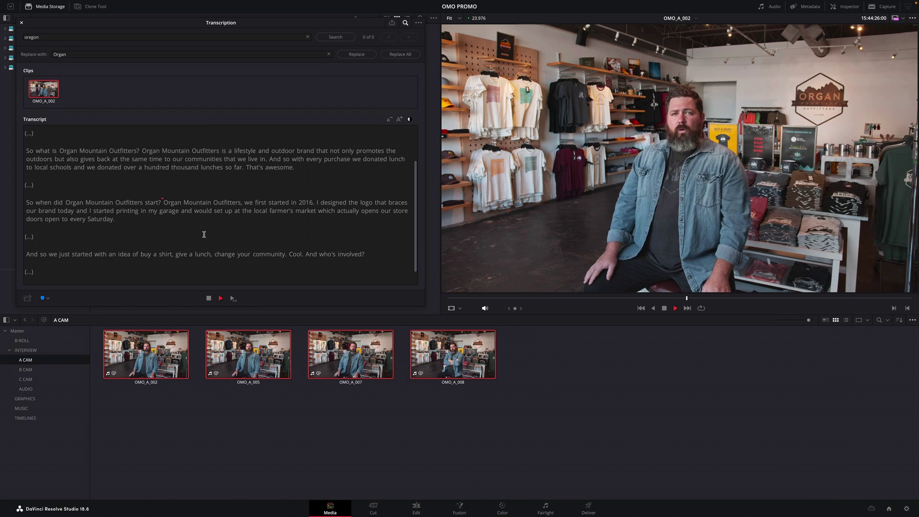
pyautogui.press('j')
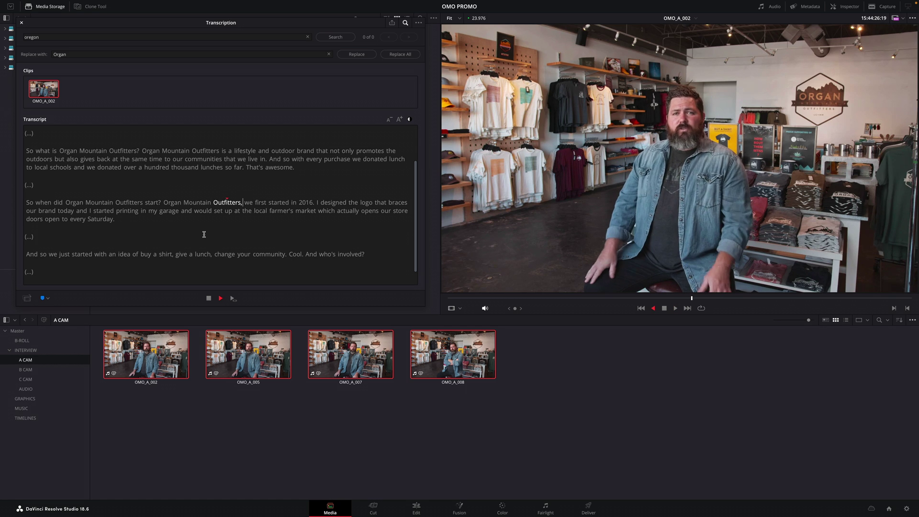
pyautogui.press('k')
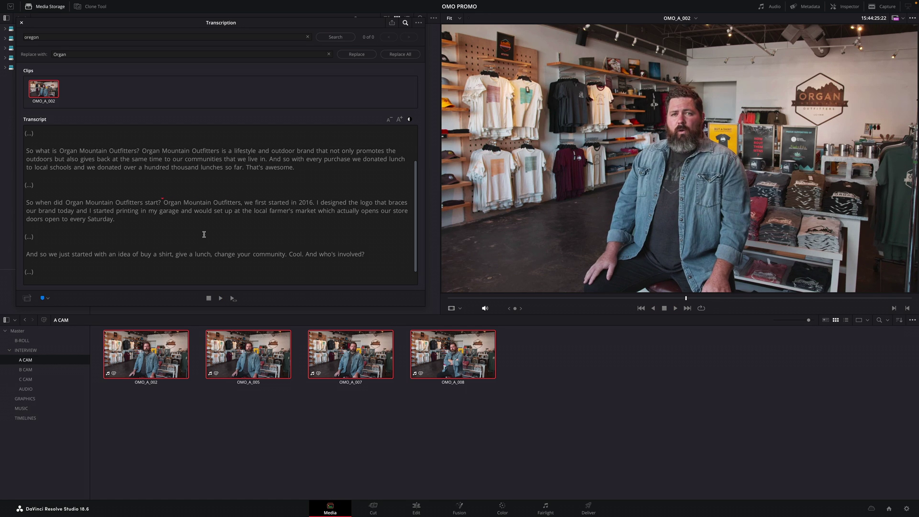
pyautogui.hotkey('ctrl', 'shift', 'End')
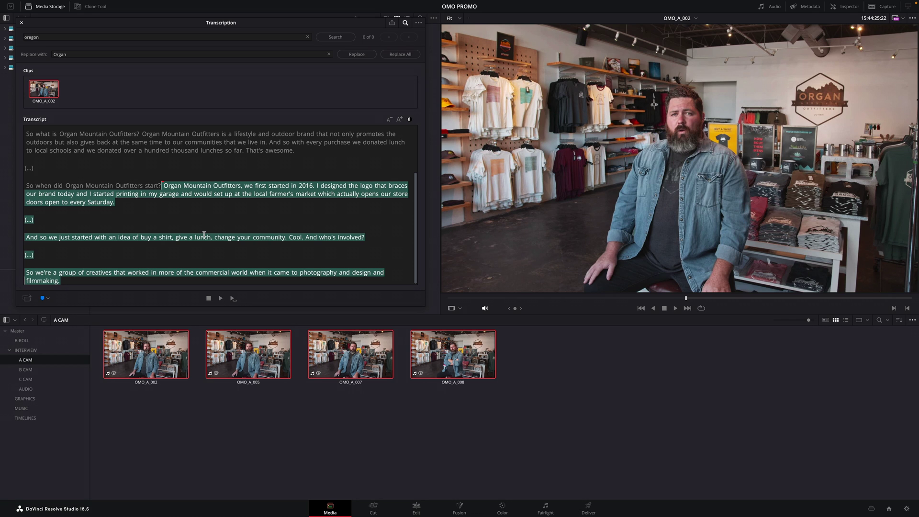
# Step: Mark the out point after 'our brand today and' and preview the in-to-out range
pyautogui.press('space')
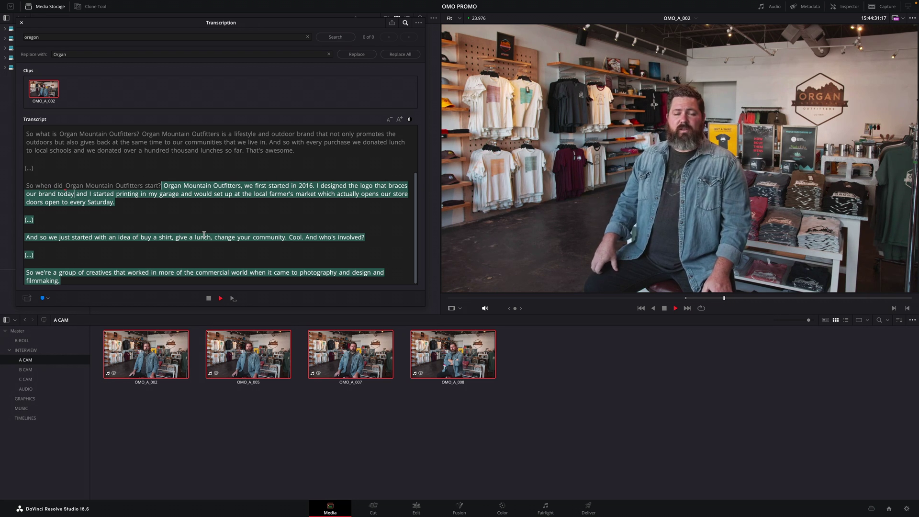
pyautogui.press('space')
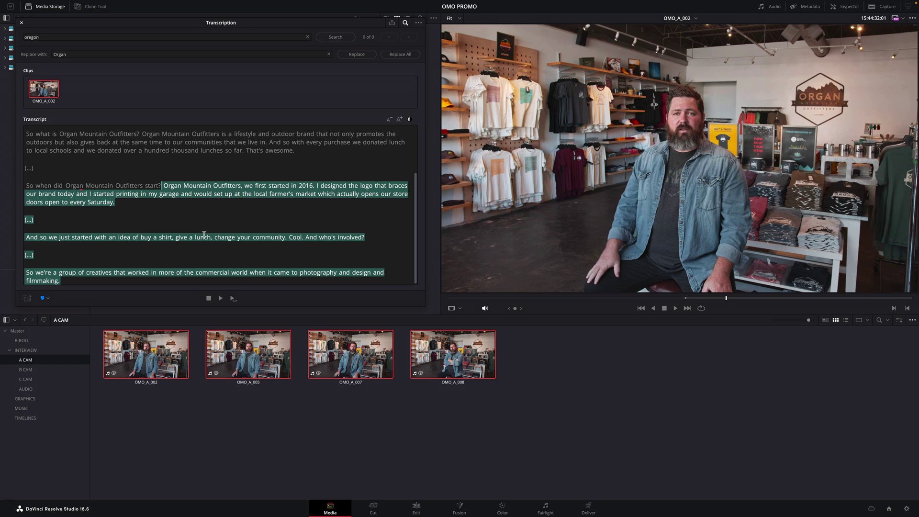
pyautogui.press('o')
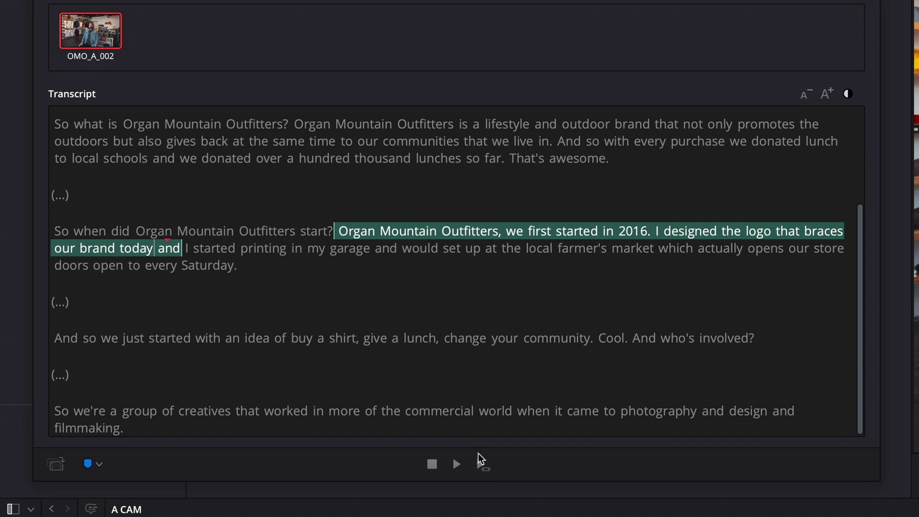
pyautogui.click(484, 467)
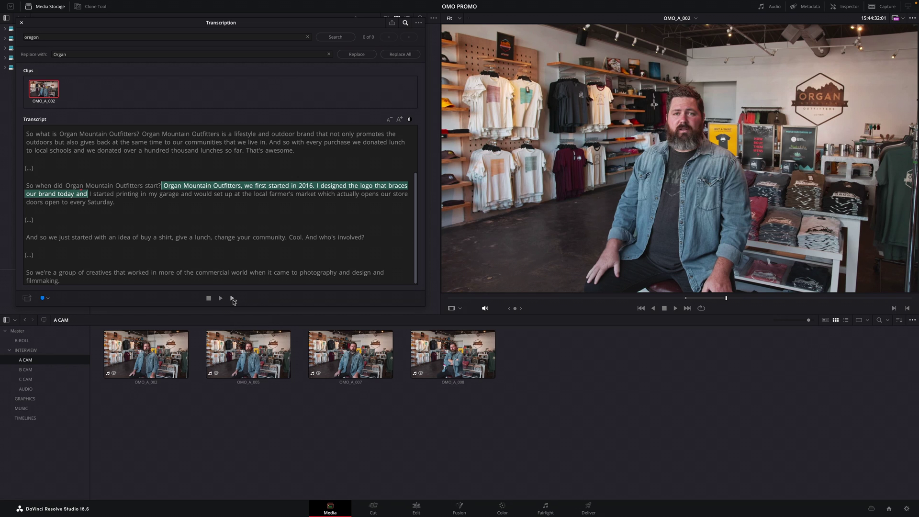
# Step: Select the 'Organ Mountain Outfitters is a lifestyle…' sentence and play just that selection
pyautogui.moveTo(144, 136); pyautogui.dragTo(267, 144)
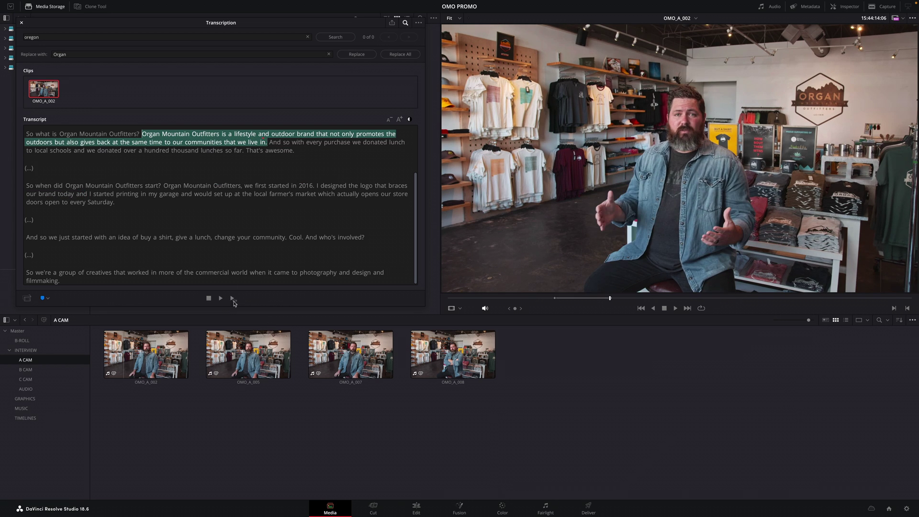
pyautogui.click(232, 300)
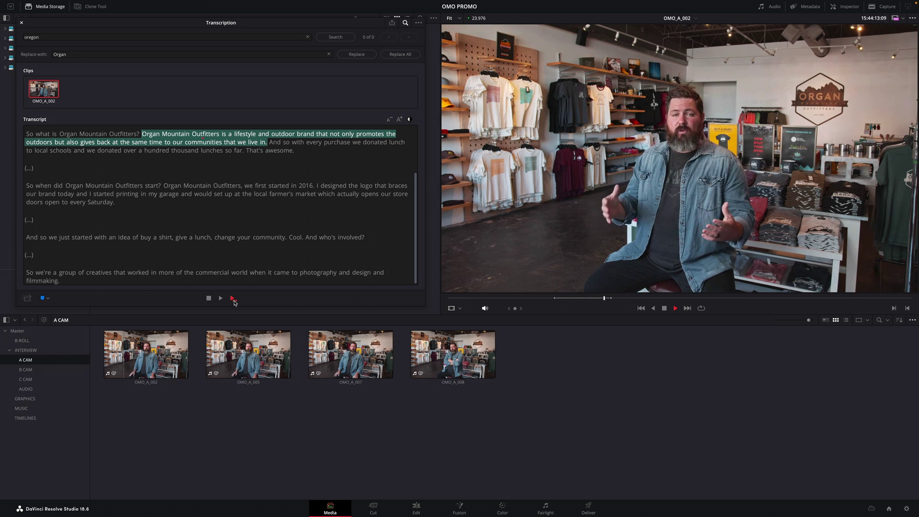
pyautogui.click(232, 299)
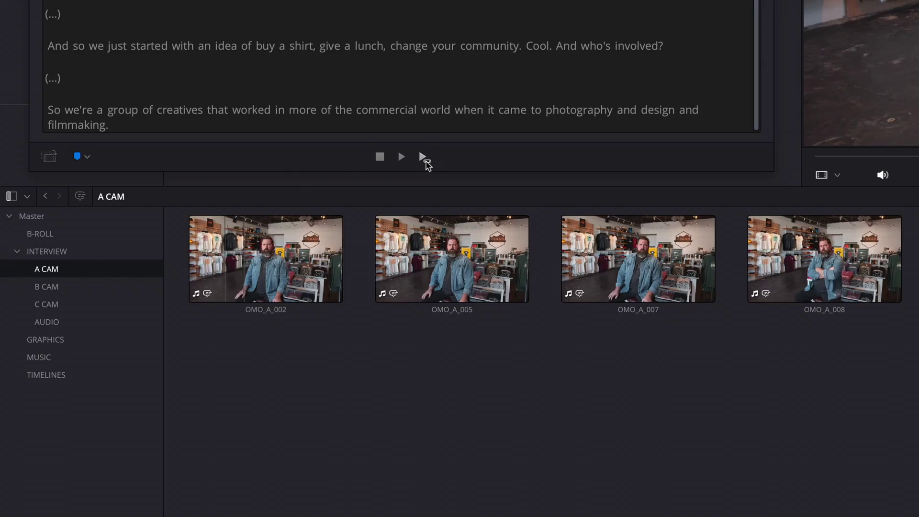
# Step: Create a SUBCLIPS bin under A CAM and make a subclip from the marked passage
pyautogui.hotkey('ctrl', 'shift', 'n')
pyautogui.click(56, 288)
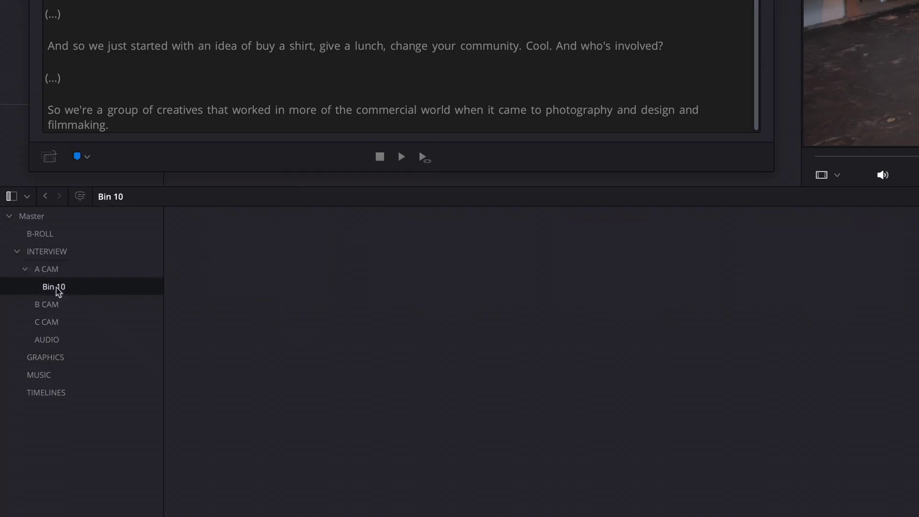
pyautogui.doubleClick(66, 288)
pyautogui.write('SUBCL')
pyautogui.write('IPS')
pyautogui.press('Return')
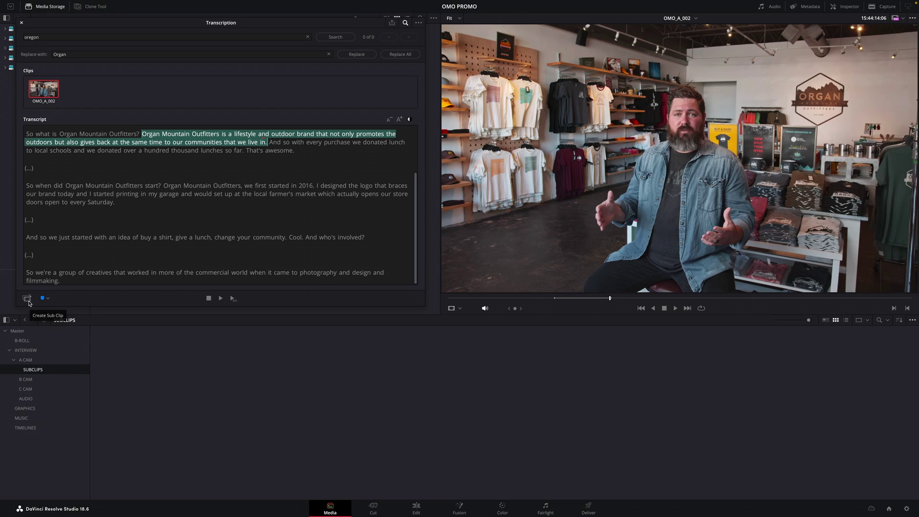
pyautogui.click(28, 300)
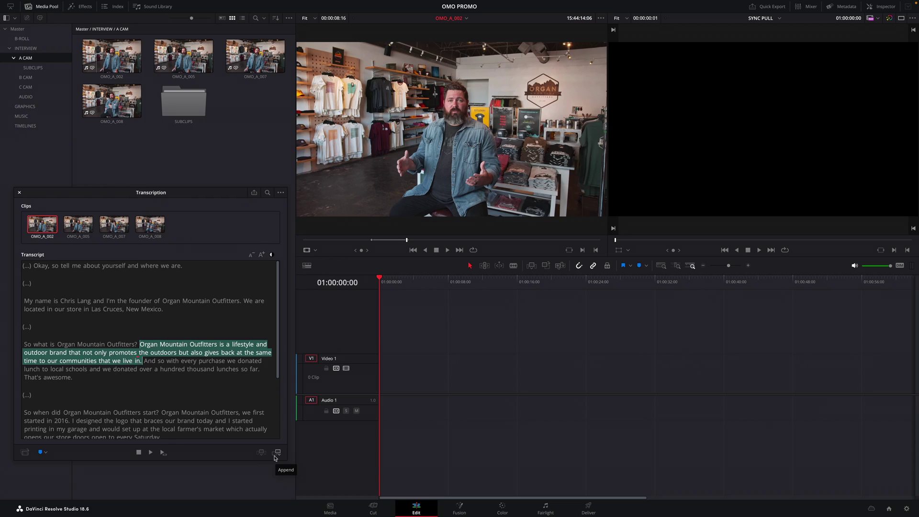
# Step: Append the marked OMO_A_002 lifestyle-brand passage to the empty timeline
pyautogui.click(278, 452)
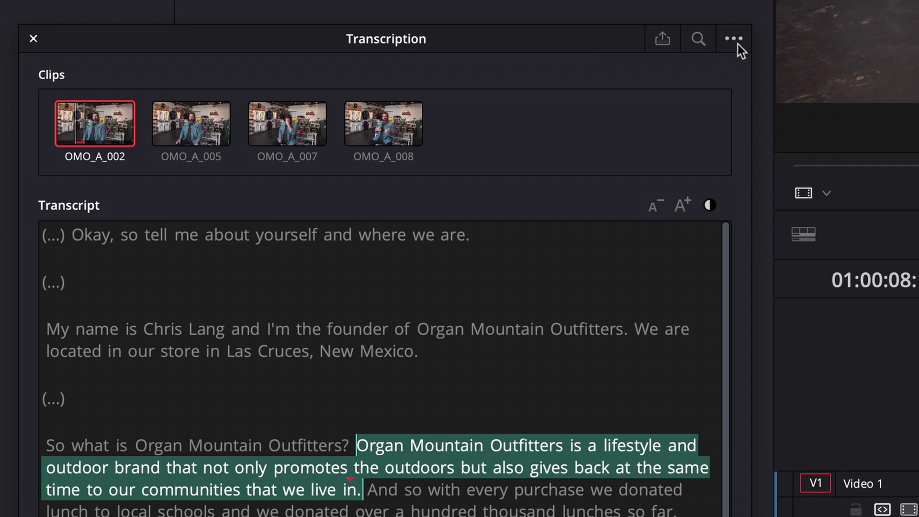
# Step: Remove all silent portions from the OMO_A_002 transcript using the transcript options menu
pyautogui.click(734, 41)
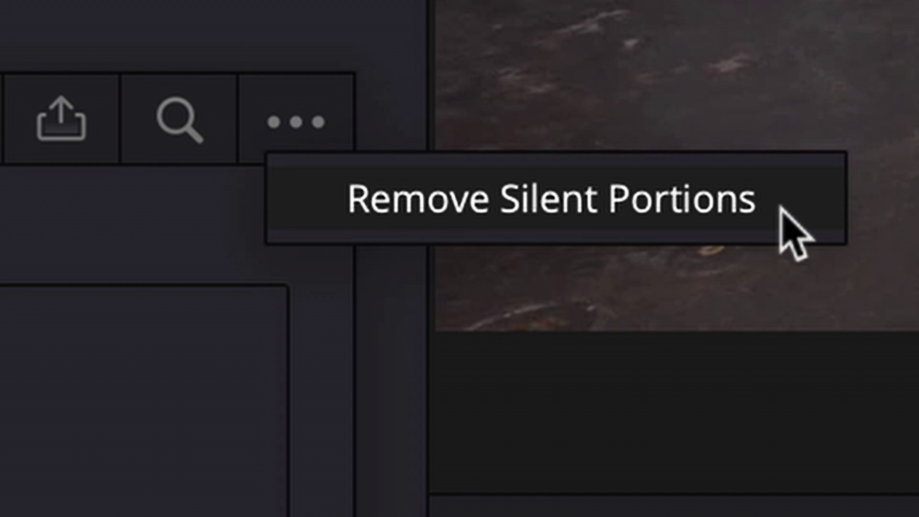
pyautogui.click(790, 228)
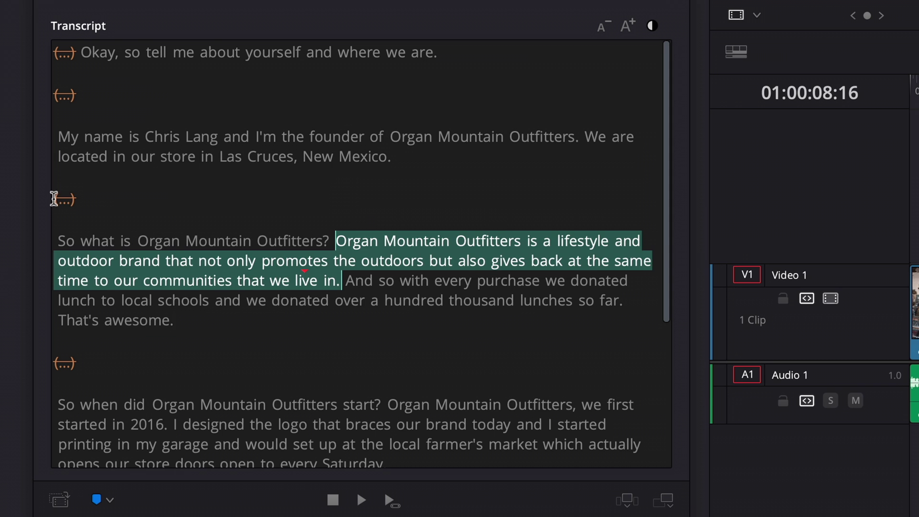
# Step: Delete the silence and 'So what is Organ Mountain Outfitters?' question, plus the donated-lunches sentences
pyautogui.moveTo(54, 199); pyautogui.dragTo(304, 244)
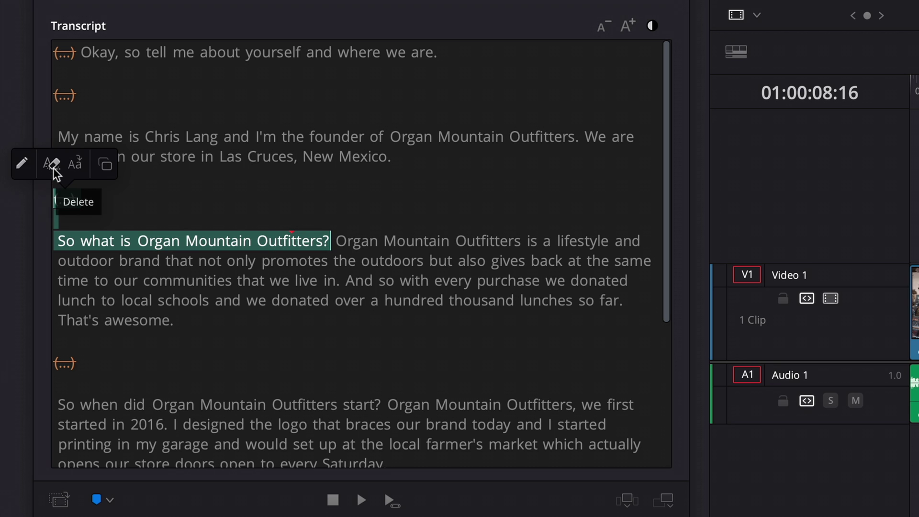
pyautogui.click(53, 170)
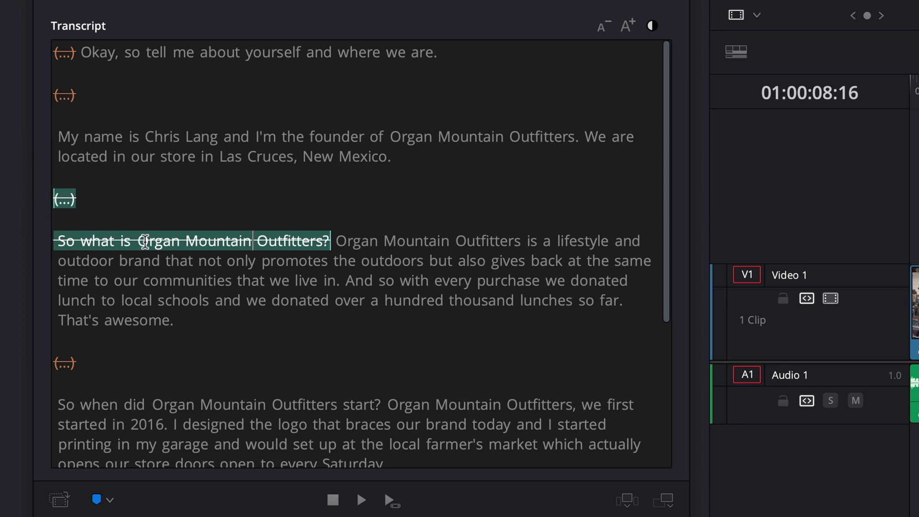
pyautogui.click(145, 243)
pyautogui.moveTo(345, 281); pyautogui.dragTo(451, 359)
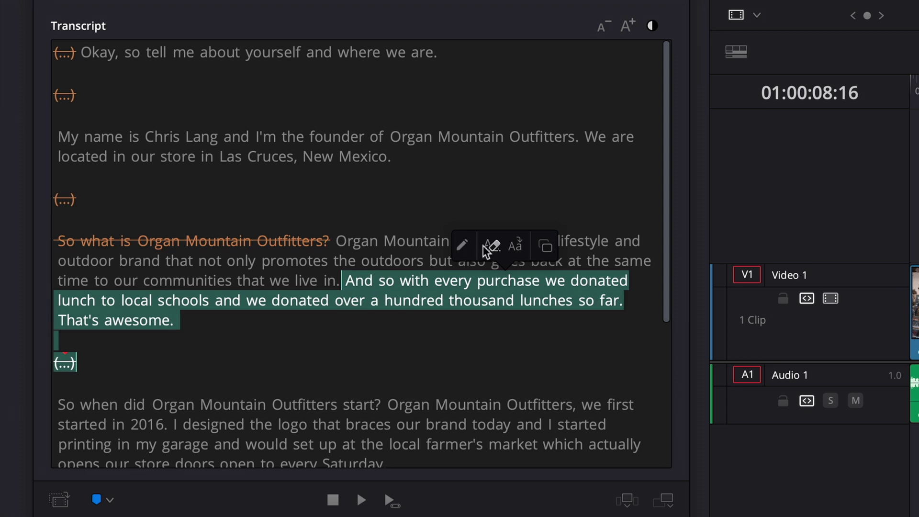
pyautogui.click(490, 246)
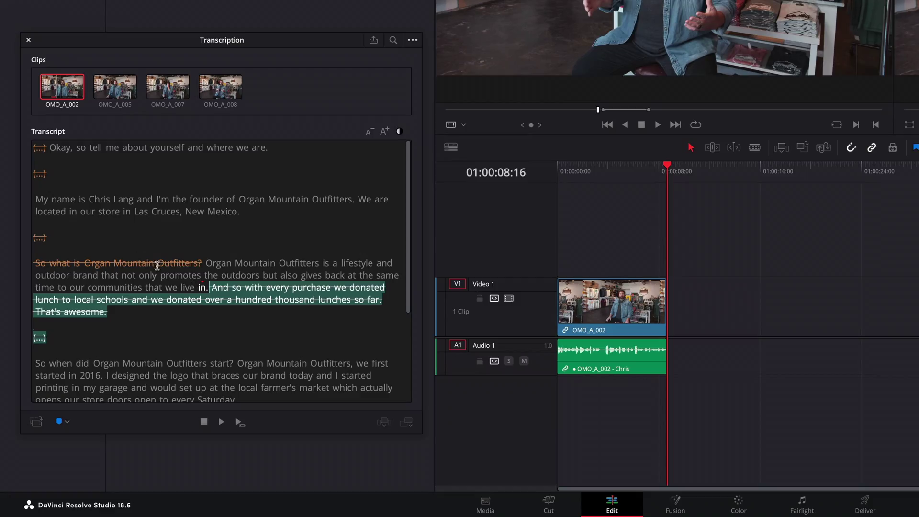
# Step: Append the transcript from 'My name is' onward, then play from 01:00:08:16
pyautogui.moveTo(34, 199)
pyautogui.mouseDown()
pyautogui.moveTo(284, 295)
pyautogui.moveTo(311, 340)
pyautogui.mouseUp()
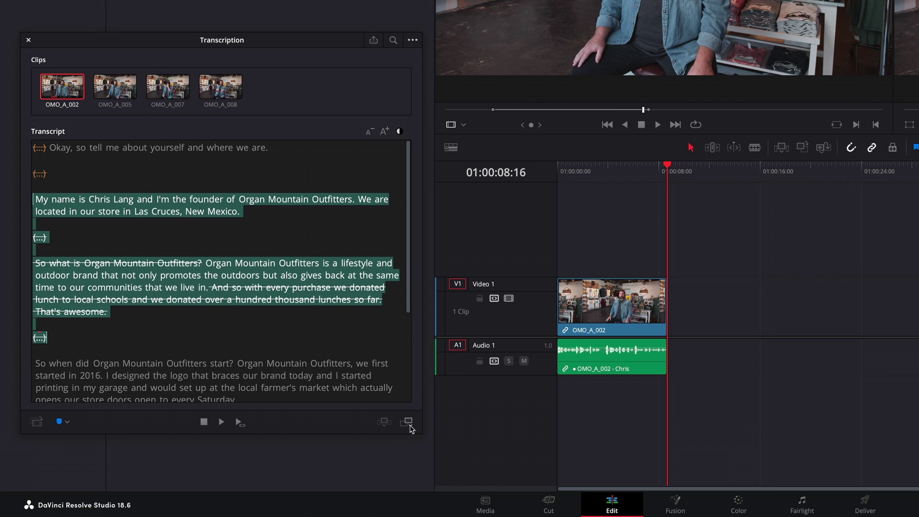
pyautogui.click(407, 423)
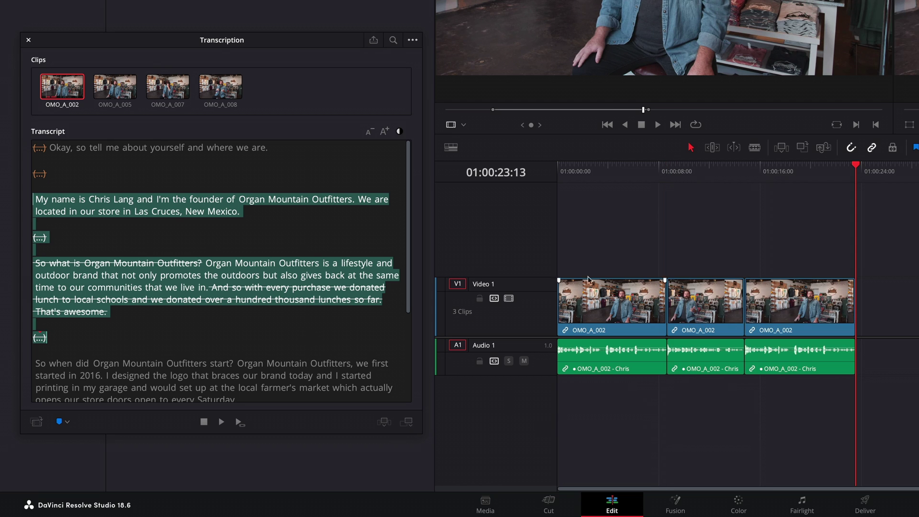
pyautogui.click(668, 173)
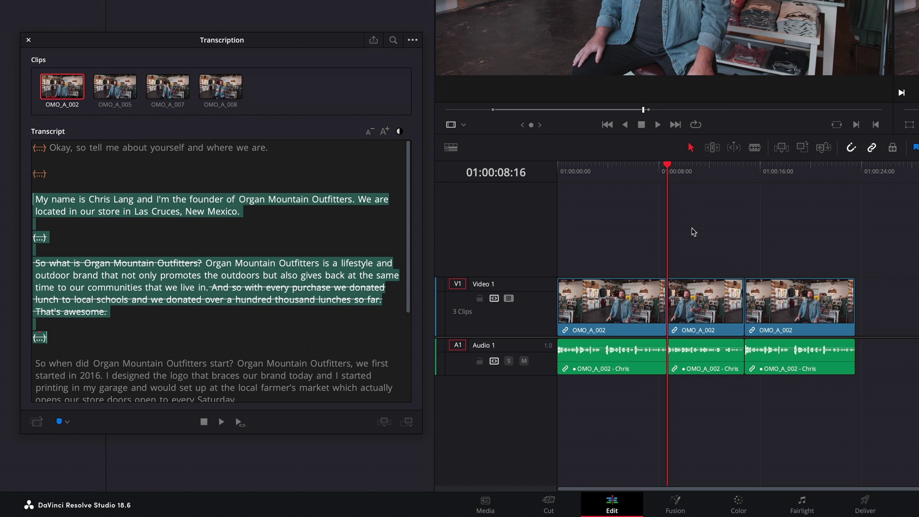
pyautogui.press('space')
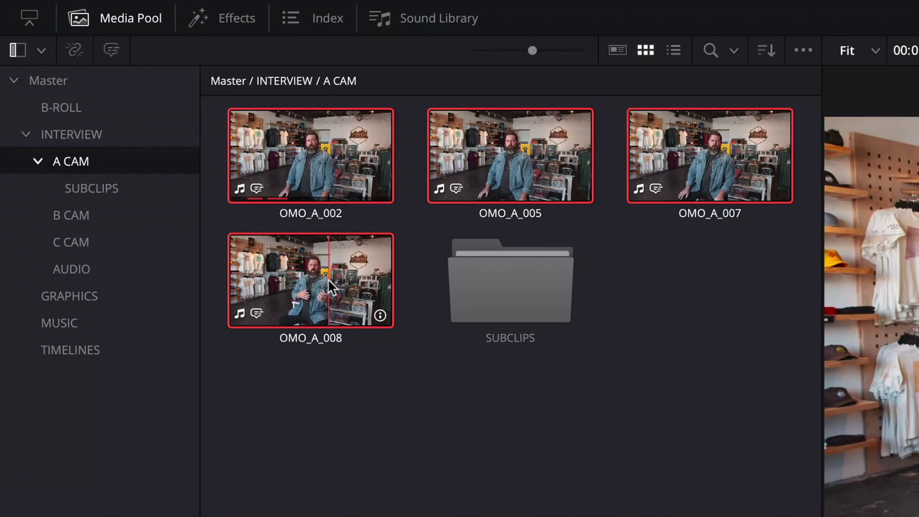
# Step: Make a CHRIS INTERVIEW timeline from the four A CAM clips and delete its farmer's market sentence
pyautogui.rightClick(323, 183)
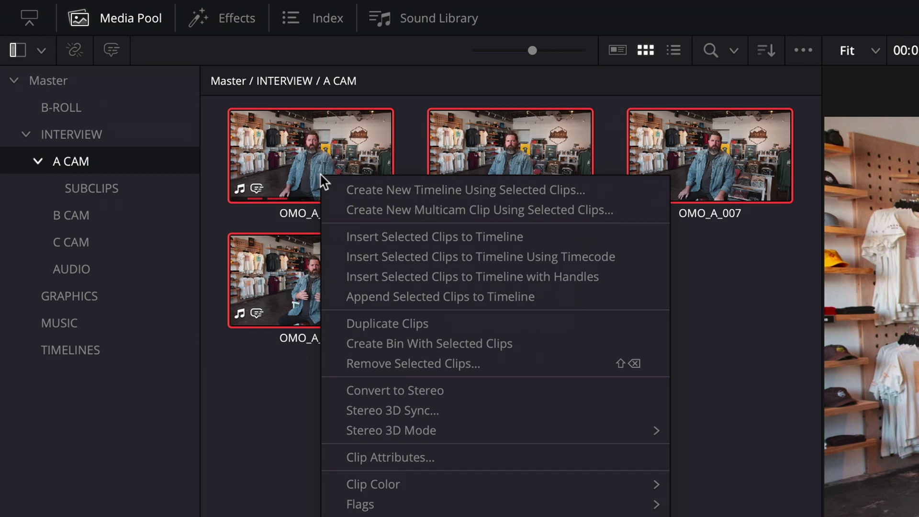
pyautogui.click(384, 191)
pyautogui.write('C')
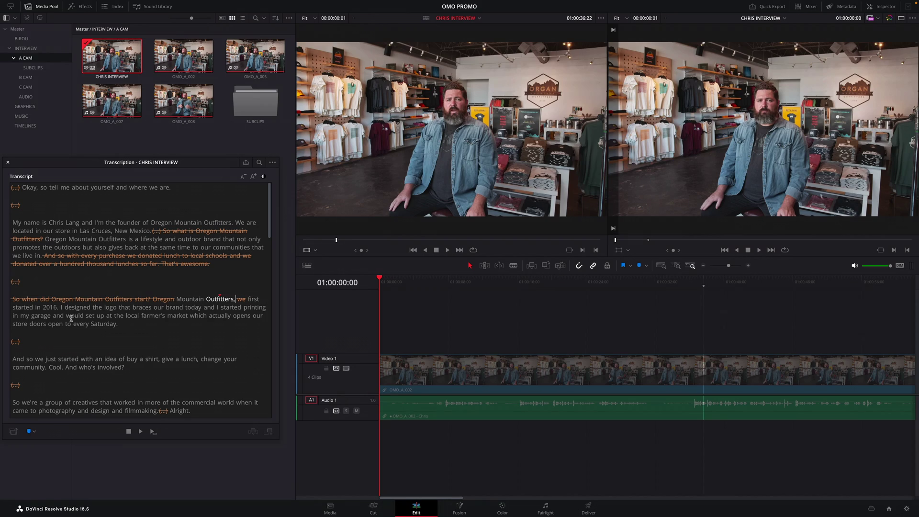
pyautogui.moveTo(52, 317); pyautogui.dragTo(101, 324)
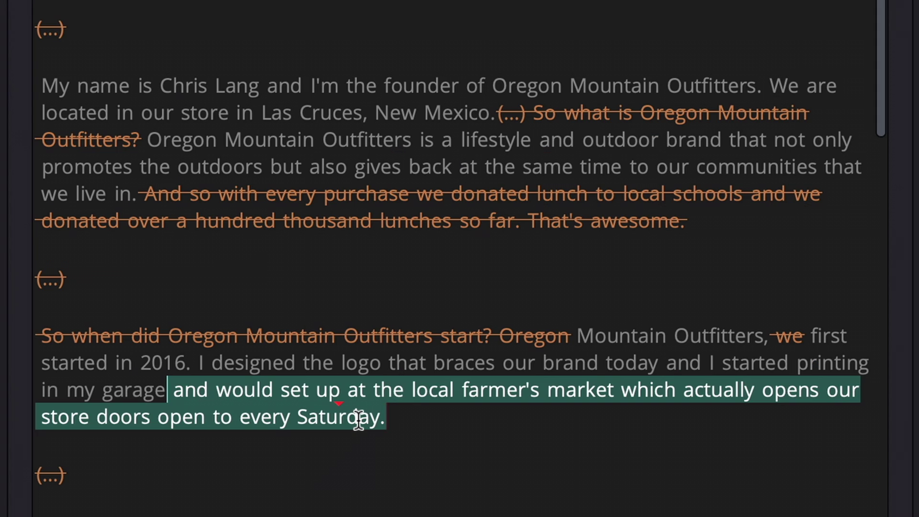
pyautogui.press('Delete')
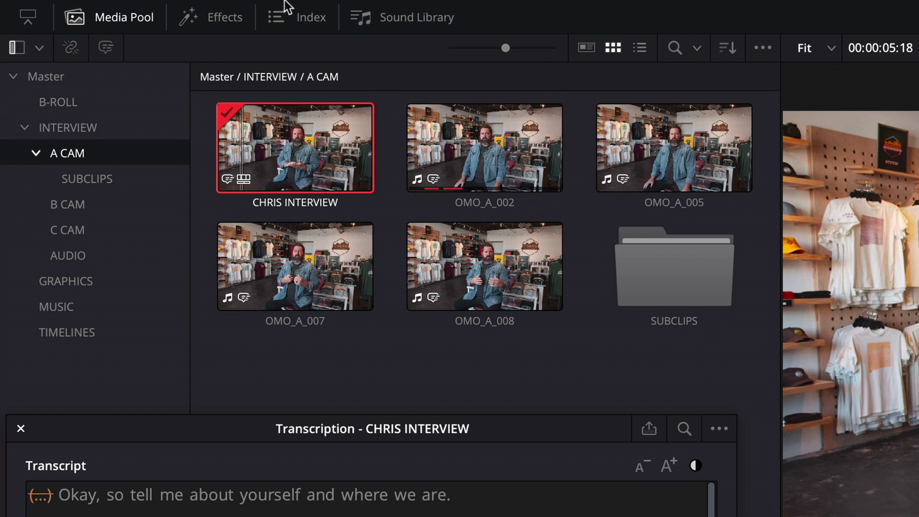
# Step: Turn on Decompose Compound Clips On Edit in the Edit menu
pyautogui.click(218, 11)
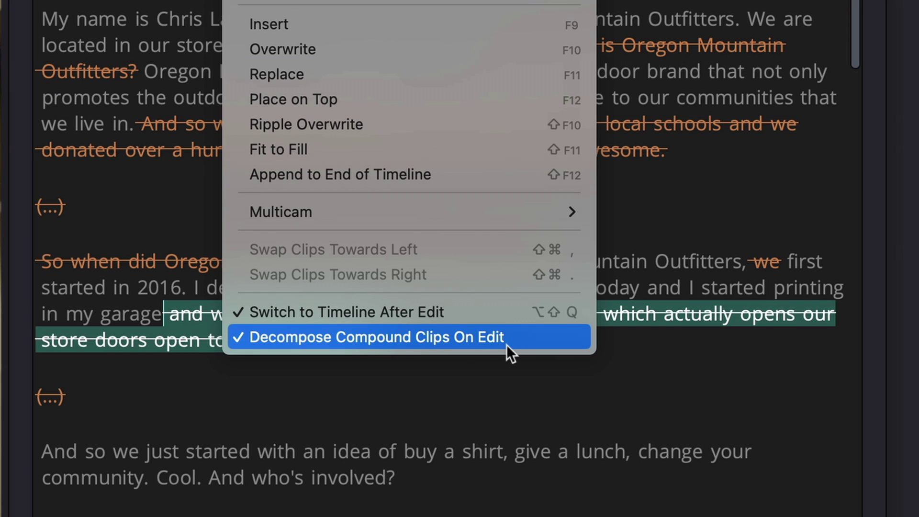
pyautogui.click(506, 344)
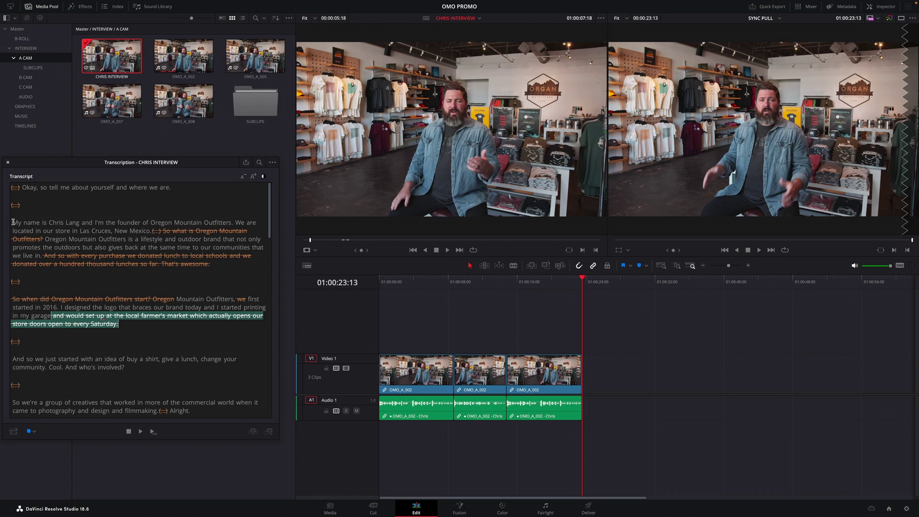